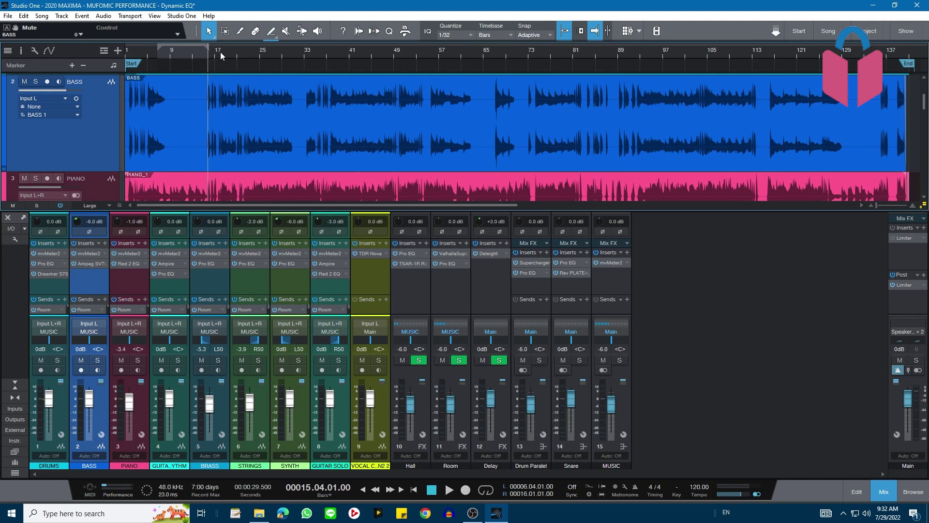
Step: Insert a Compressor from the Dynamics effects on the BASS channel, move its window clear of the waveforms, and solo the track
{"action": "scroll", "coordinate": [237, 83], "scroll_direction": "up", "scroll_amount": 6}
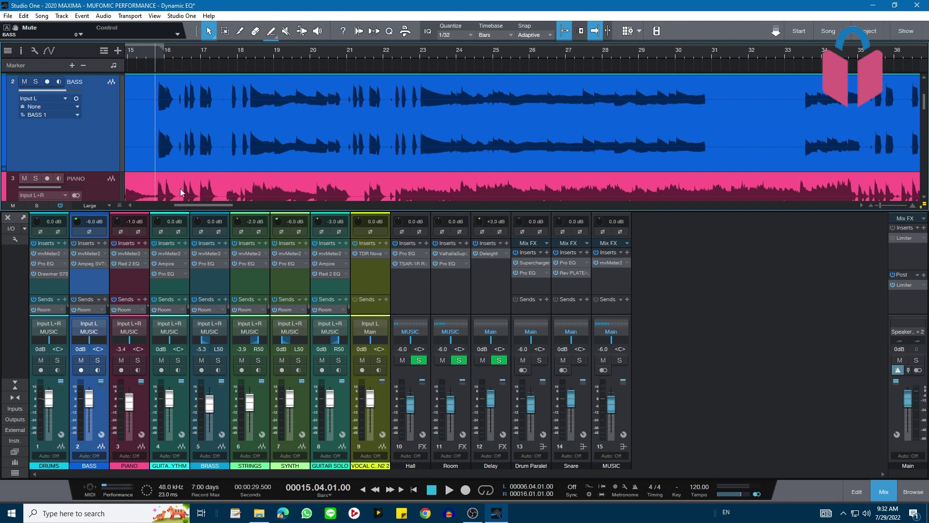
{"action": "left_click", "coordinate": [105, 243]}
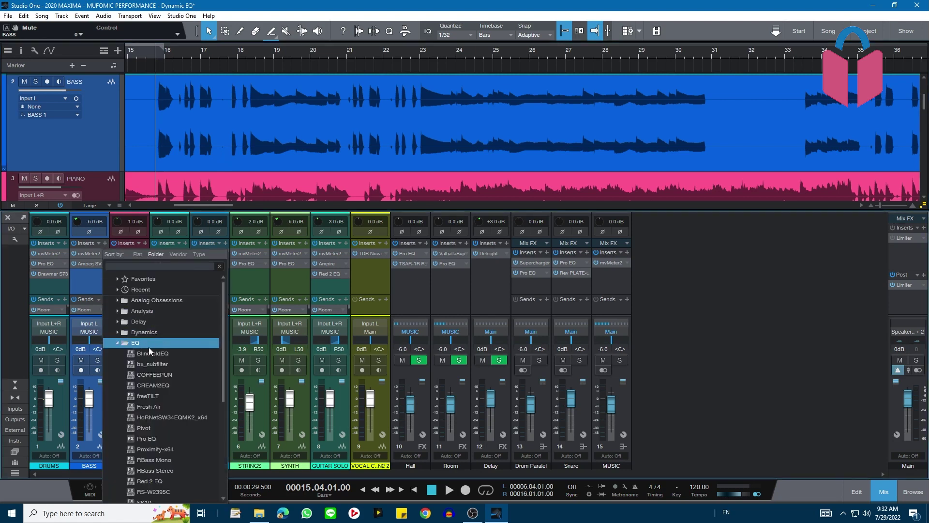
{"action": "left_click", "coordinate": [144, 331]}
{"action": "left_click", "coordinate": [159, 356]}
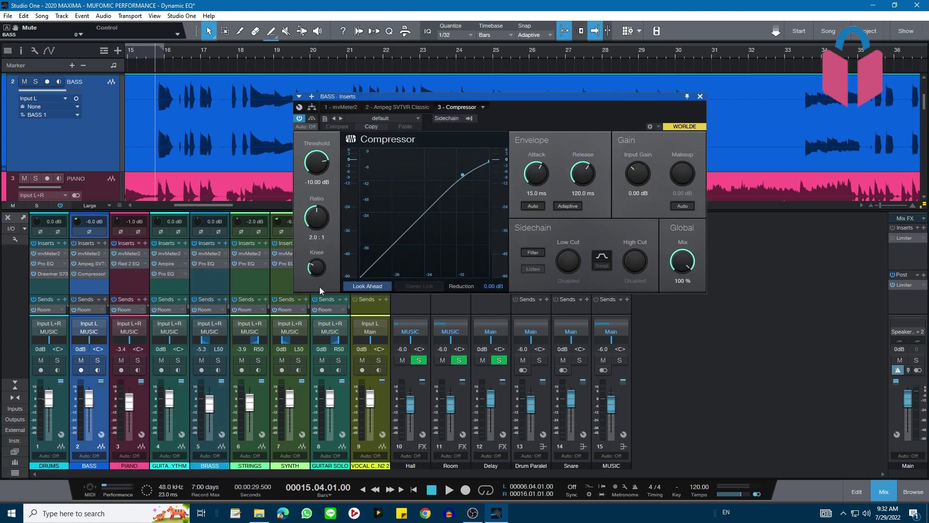
{"action": "left_click_drag", "start_coordinate": [548, 119], "coordinate": [510, 242]}
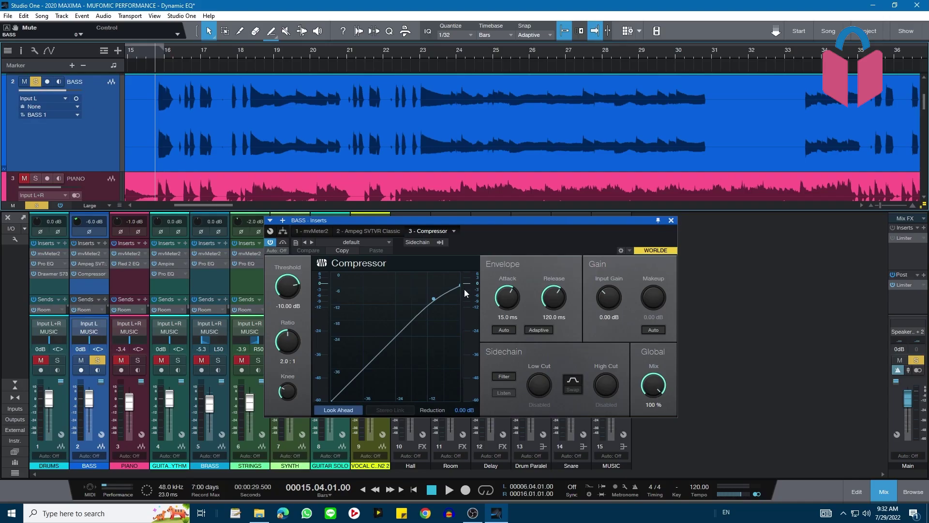
Step: Set the BASS compressor's attack to 100 ms, release to 21.7 ms and ratio to 8:1
{"action": "double_click", "coordinate": [507, 317]}
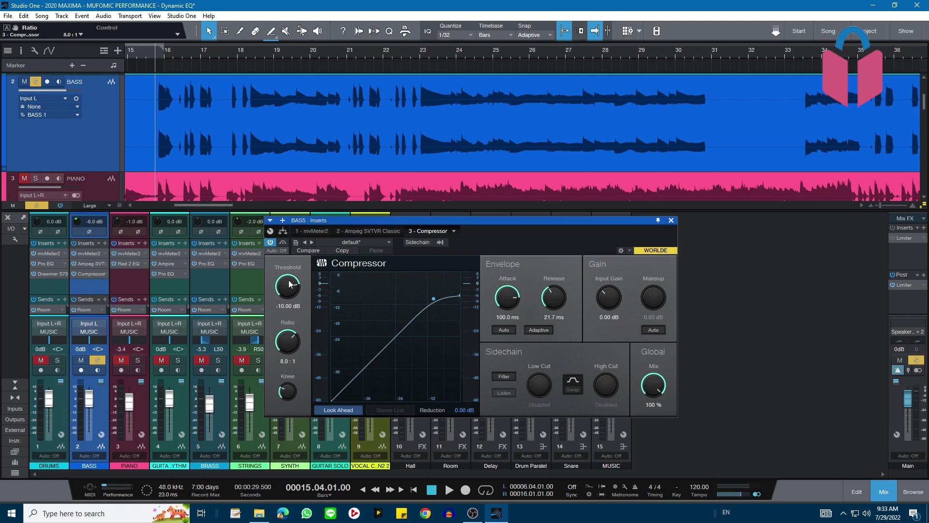
Step: Lower the BASS compressor's threshold to -37.44 dB while playing the soloed bass from just before bar 16
{"action": "key", "text": "space"}
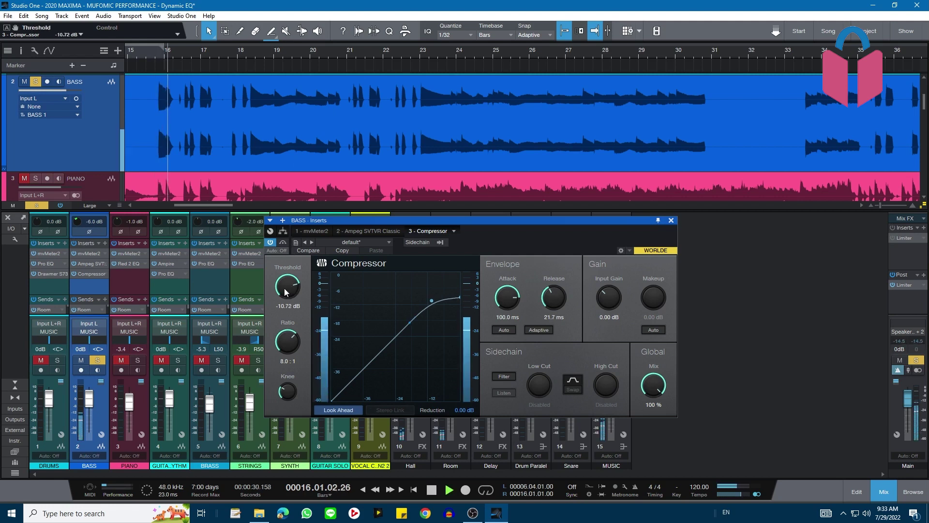
{"action": "scroll", "coordinate": [286, 291], "scroll_direction": "down", "scroll_amount": 3}
{"action": "scroll", "coordinate": [286, 291], "scroll_direction": "down", "scroll_amount": 9}
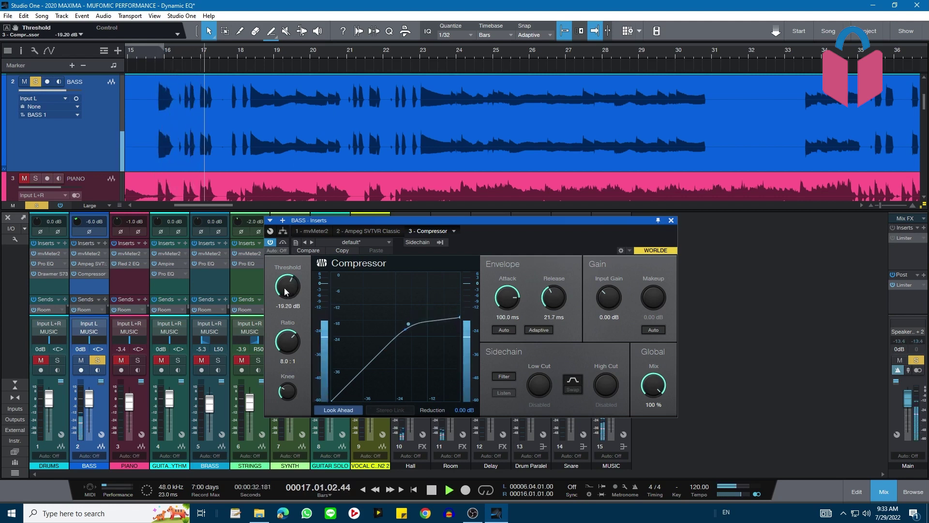
{"action": "scroll", "coordinate": [286, 290], "scroll_direction": "down", "scroll_amount": 5}
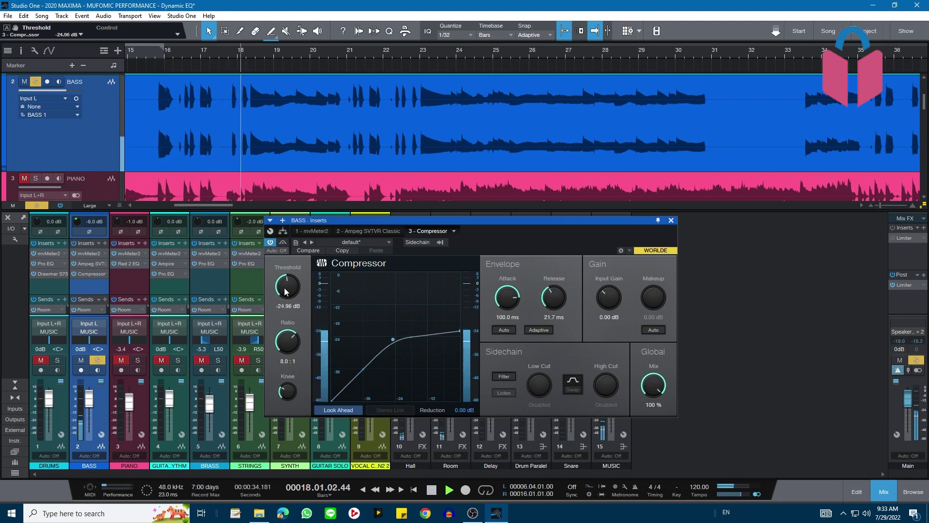
{"action": "scroll", "coordinate": [285, 291], "scroll_direction": "down", "scroll_amount": 4}
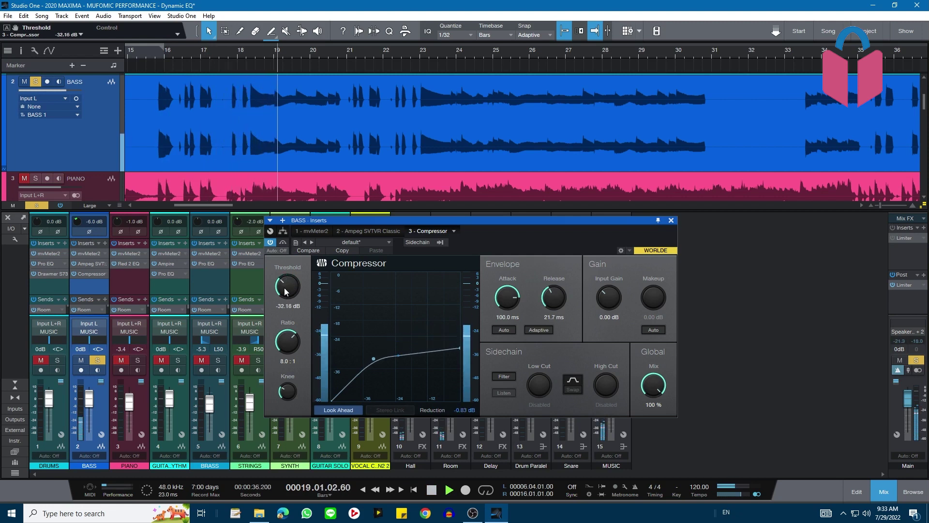
{"action": "scroll", "coordinate": [286, 291], "scroll_direction": "down", "scroll_amount": 1}
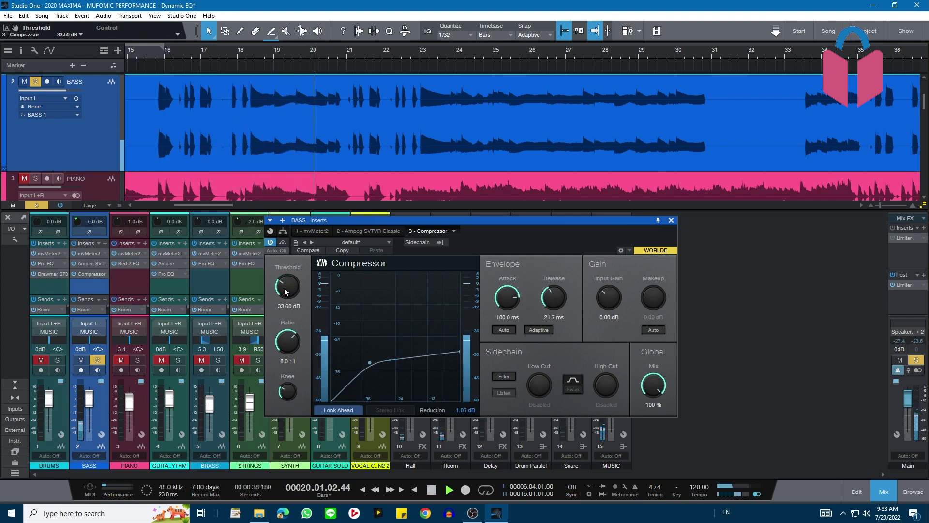
{"action": "scroll", "coordinate": [286, 291], "scroll_direction": "down", "scroll_amount": 3}
{"action": "scroll", "coordinate": [286, 291], "scroll_direction": "down", "scroll_amount": 1}
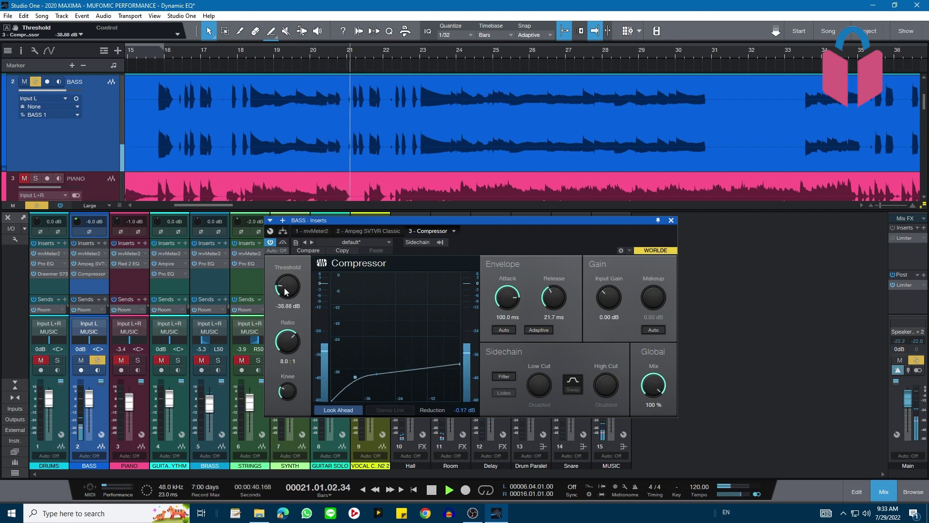
{"action": "scroll", "coordinate": [285, 290], "scroll_direction": "up", "scroll_amount": 2}
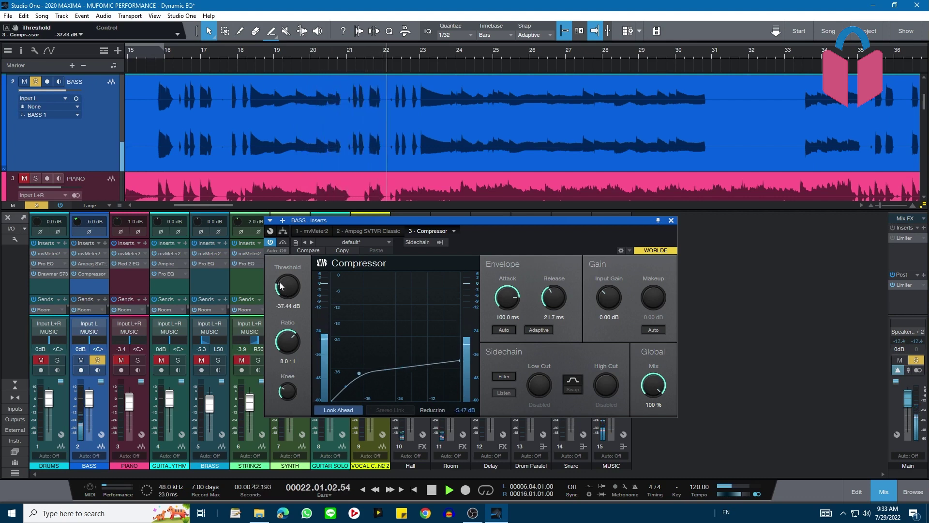
{"action": "key", "text": "space"}
Step: Replay the bass from just before bar 16 and lower the compressor threshold further to -40.32 dB
{"action": "left_click", "coordinate": [345, 54]}
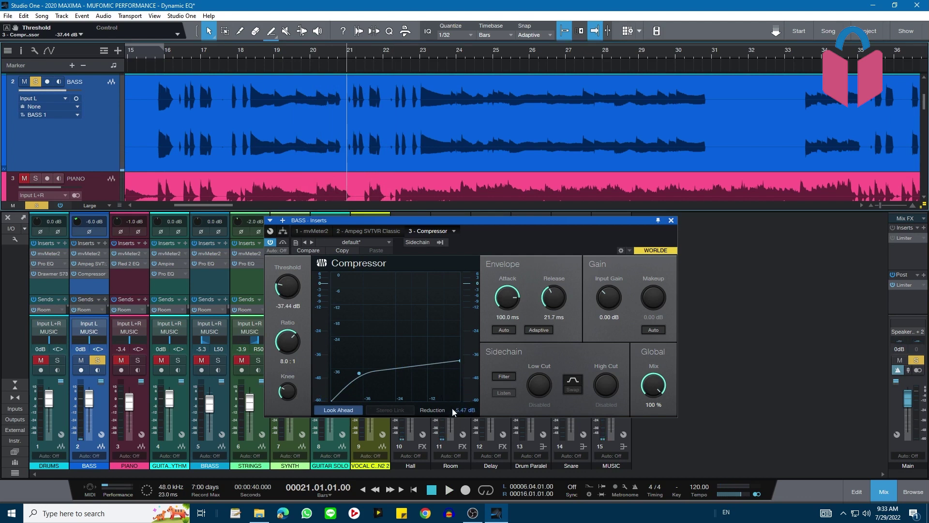
{"action": "left_click", "coordinate": [154, 56]}
{"action": "key", "text": "space"}
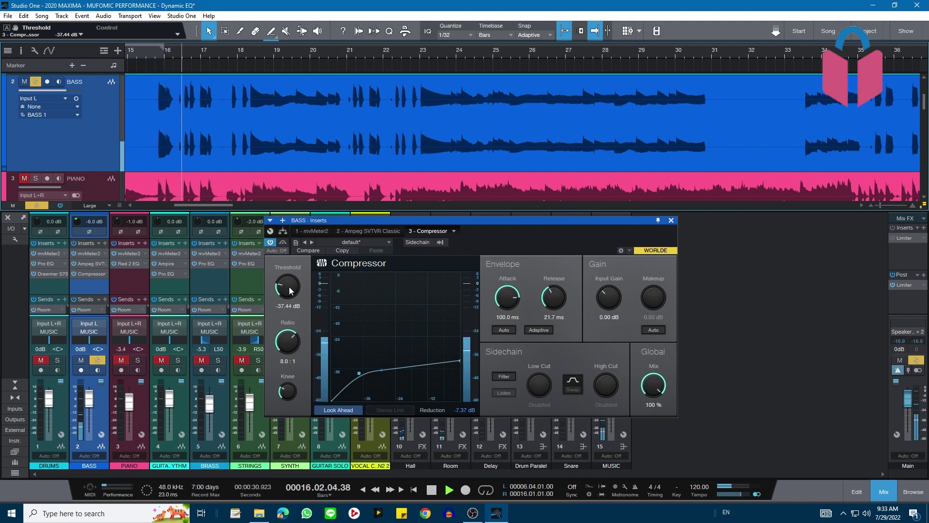
{"action": "scroll", "coordinate": [291, 289], "scroll_direction": "down", "scroll_amount": 4}
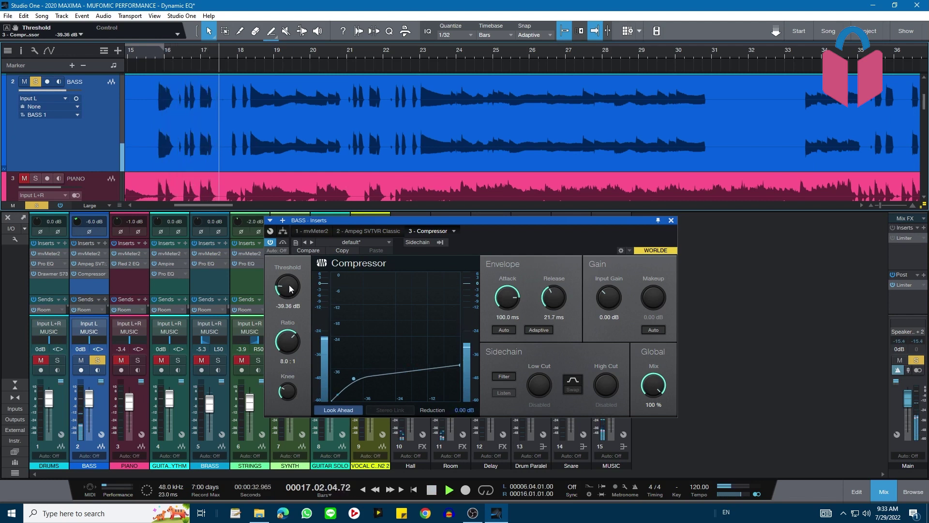
{"action": "scroll", "coordinate": [290, 290], "scroll_direction": "down", "scroll_amount": 2}
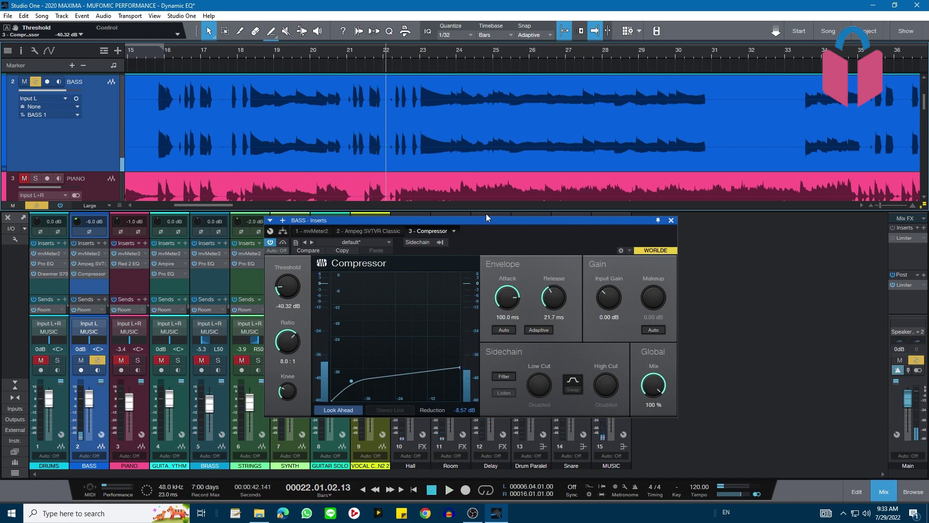
Step: Turn off the compressor's automatic gain and raise the makeup gain to 6.72 dB while the bass plays
{"action": "left_click", "coordinate": [154, 58]}
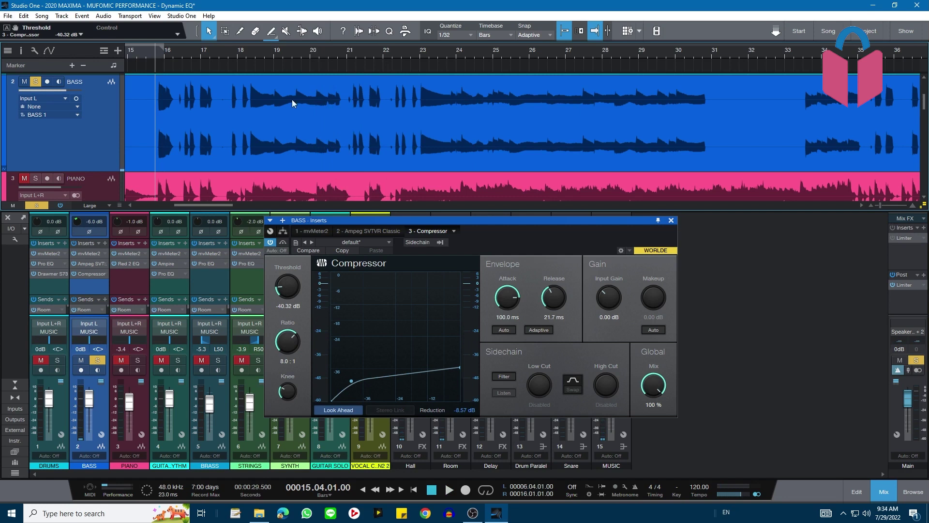
{"action": "key", "text": "space"}
{"action": "left_click", "coordinate": [652, 330]}
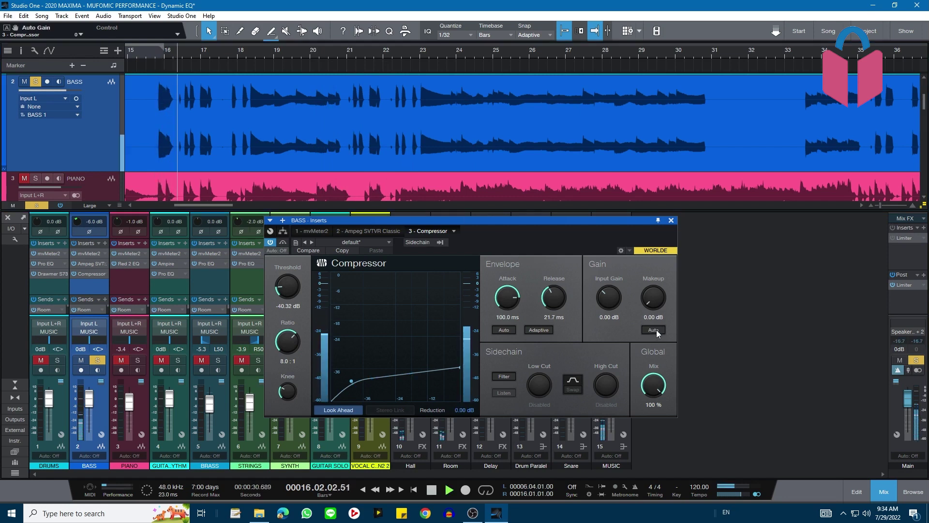
{"action": "left_click_drag", "start_coordinate": [655, 300], "coordinate": [655, 278]}
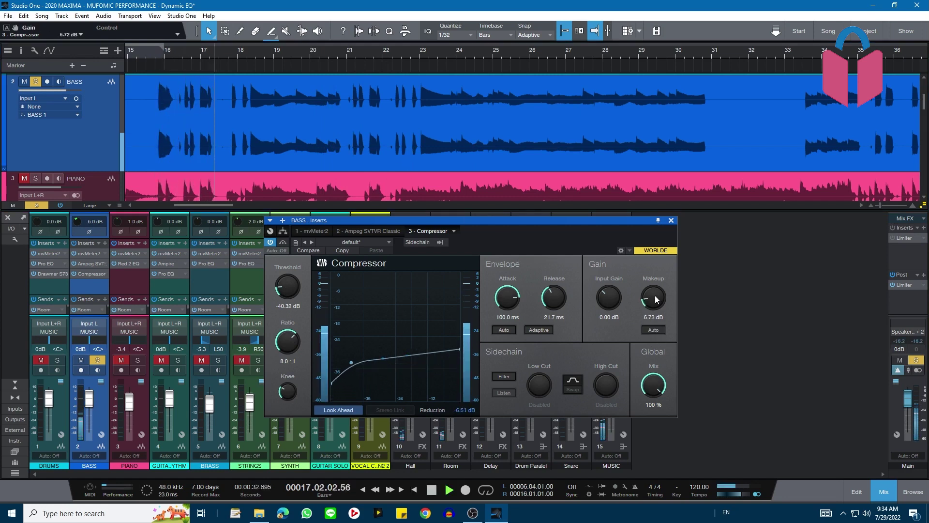
{"action": "key", "text": "space"}
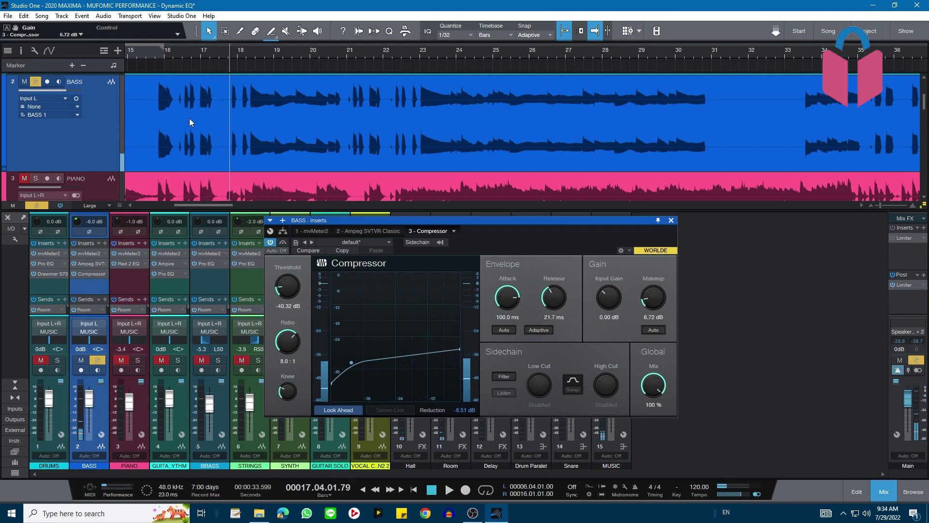
Step: Compare the first bass note near bar 16 with the compressor active and bypassed, replaying it several times
{"action": "left_click", "coordinate": [157, 55]}
{"action": "left_click_drag", "start_coordinate": [158, 56], "coordinate": [164, 68]}
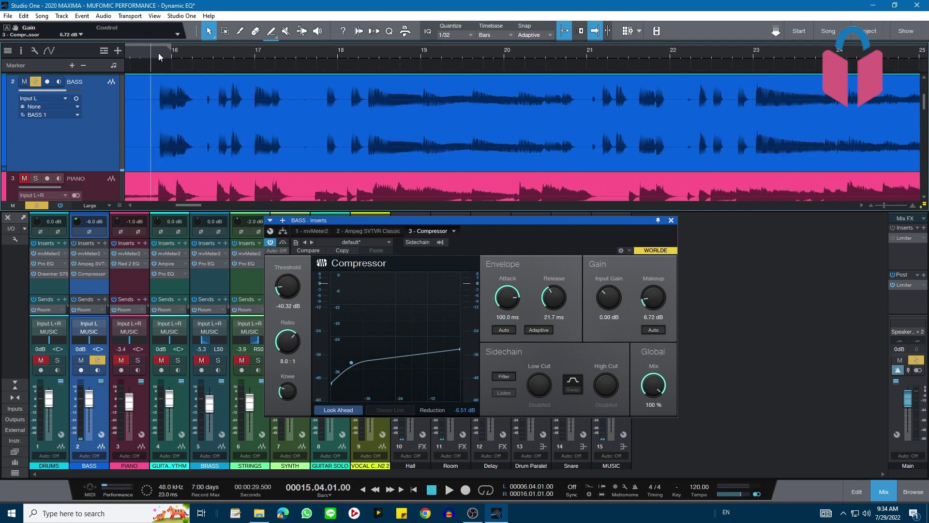
{"action": "key", "text": "space"}
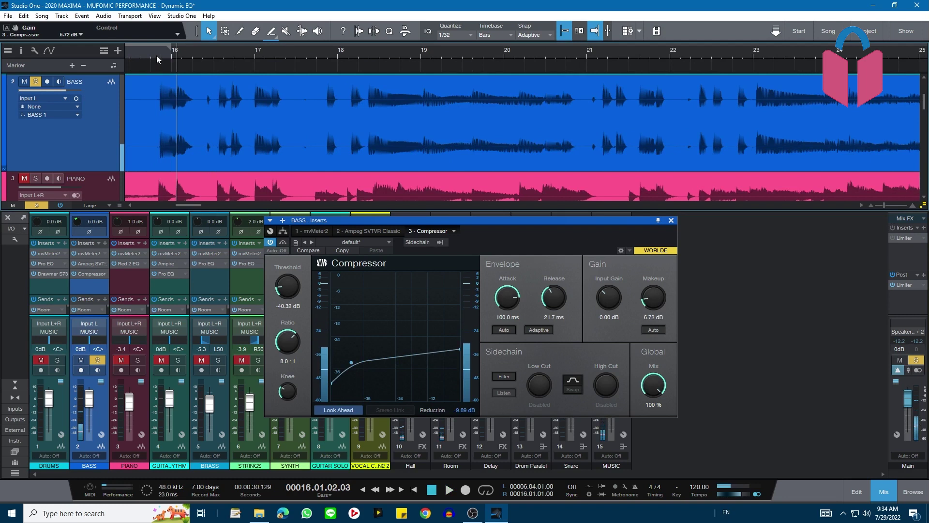
{"action": "left_click", "coordinate": [283, 241]}
{"action": "key", "text": "space"}
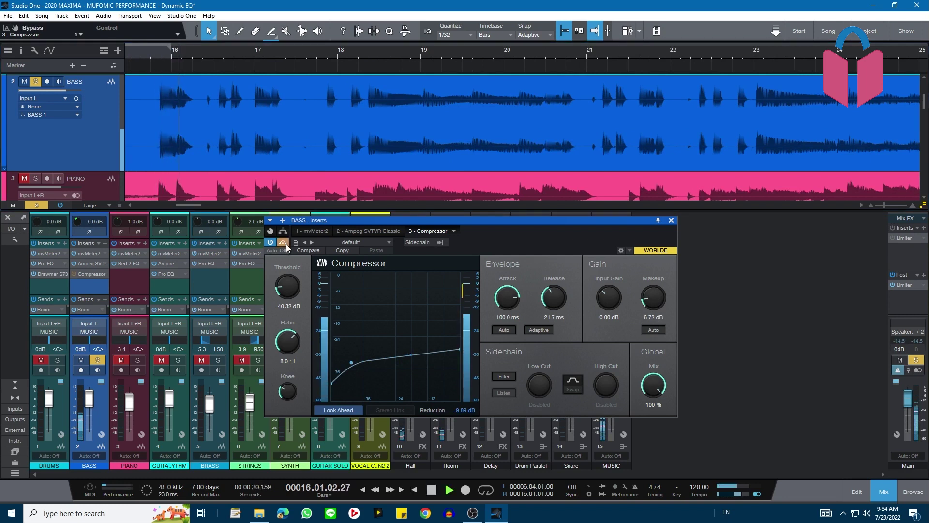
{"action": "key", "text": "space"}
{"action": "left_click", "coordinate": [155, 57]}
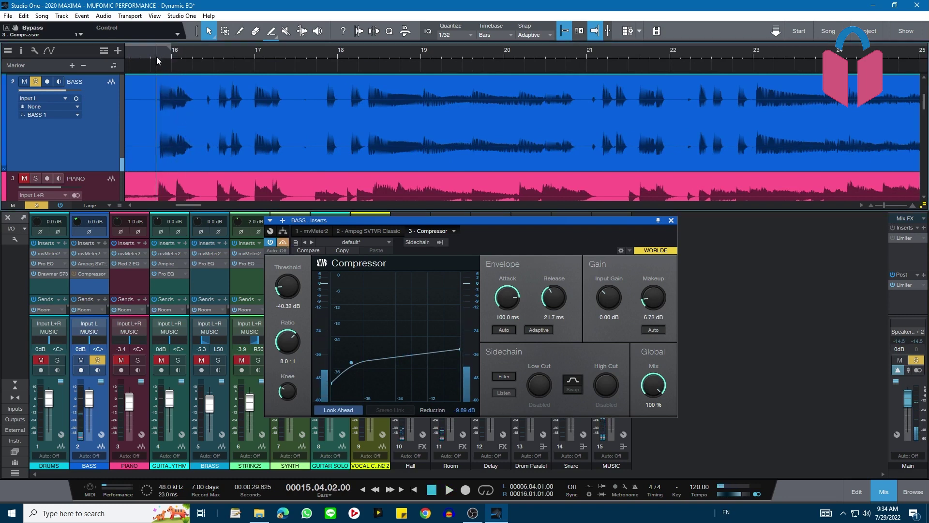
{"action": "left_click", "coordinate": [282, 242]}
{"action": "key", "text": "space"}
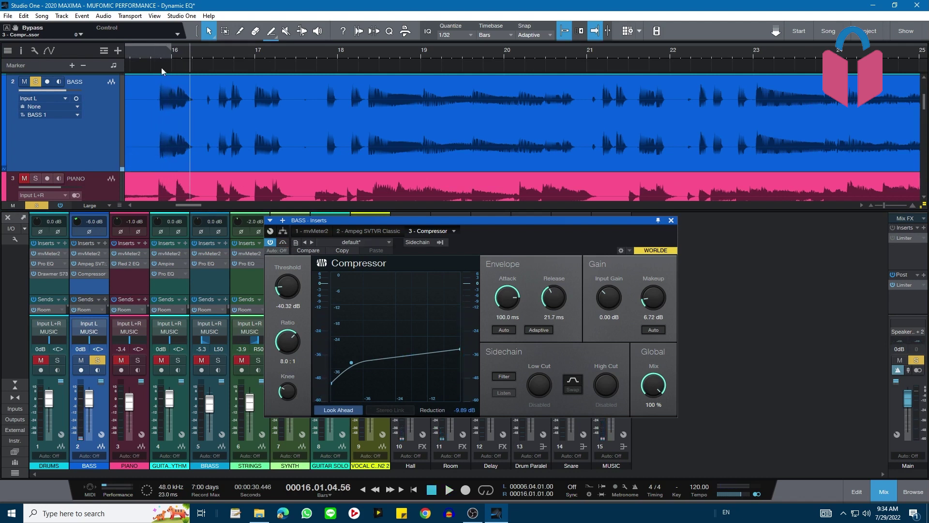
{"action": "left_click", "coordinate": [153, 51]}
{"action": "key", "text": "space"}
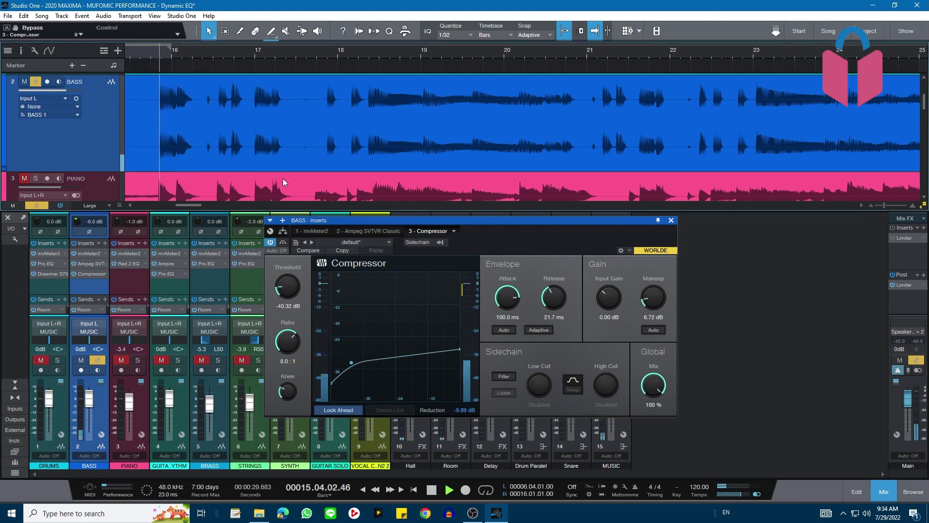
{"action": "left_click", "coordinate": [283, 242]}
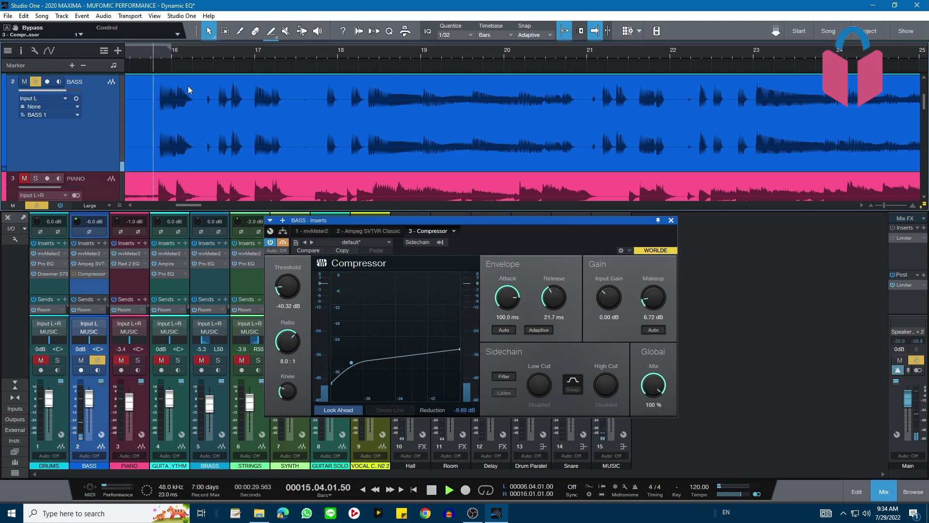
{"action": "left_click", "coordinate": [283, 243]}
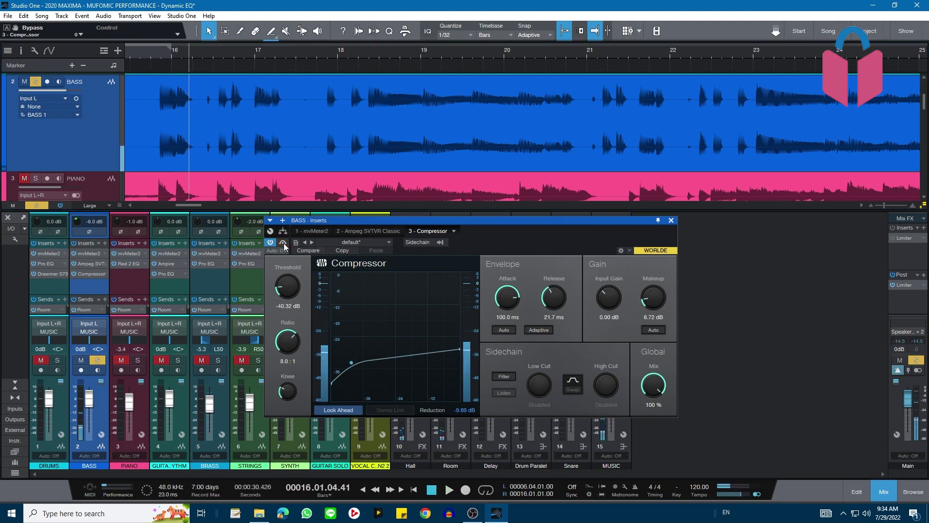
Step: Set the compressor's makeup gain to 6 dB and replay the first bass note near bar 16
{"action": "left_click", "coordinate": [158, 57]}
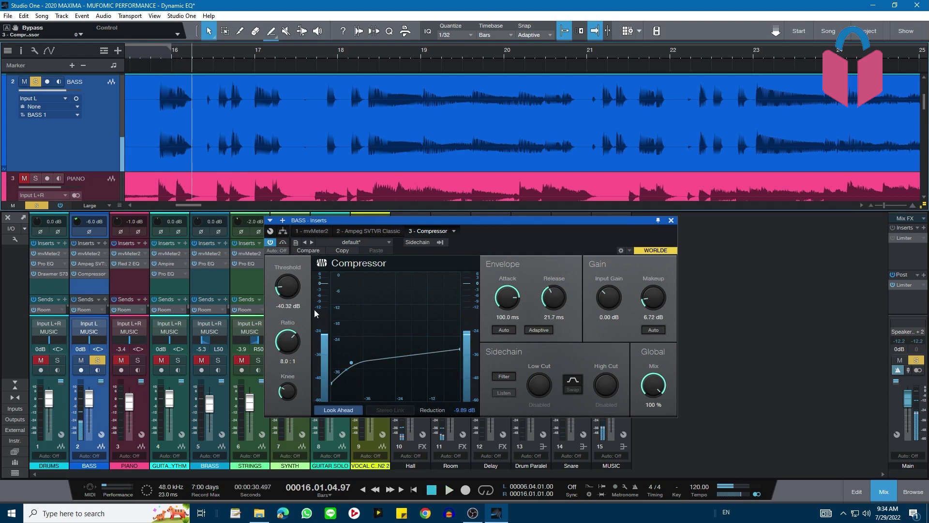
{"action": "left_click_drag", "start_coordinate": [657, 303], "coordinate": [656, 301]}
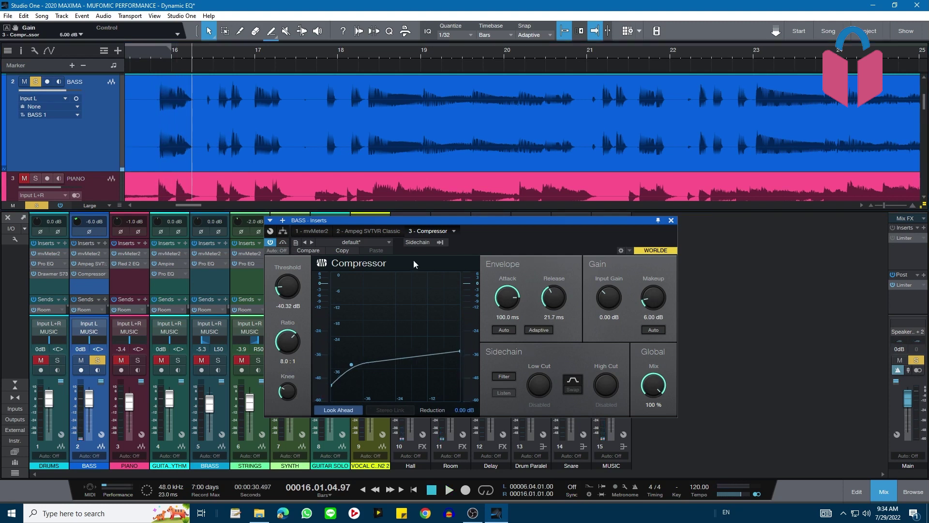
{"action": "left_click", "coordinate": [156, 50]}
{"action": "key", "text": "space"}
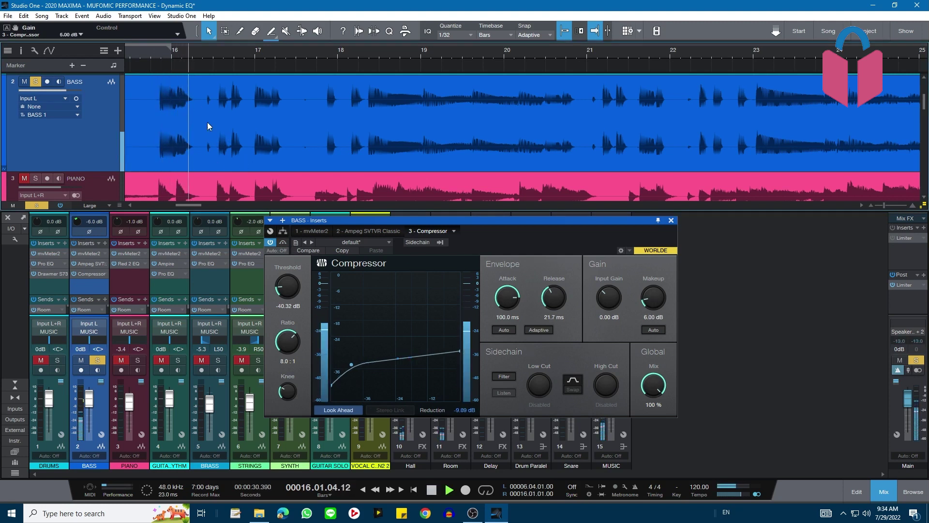
{"action": "key", "text": "space"}
Step: Audition the bass again from just before bar 16, comparing the compressed sound with the bypassed one
{"action": "left_click", "coordinate": [155, 51]}
{"action": "key", "text": "space"}
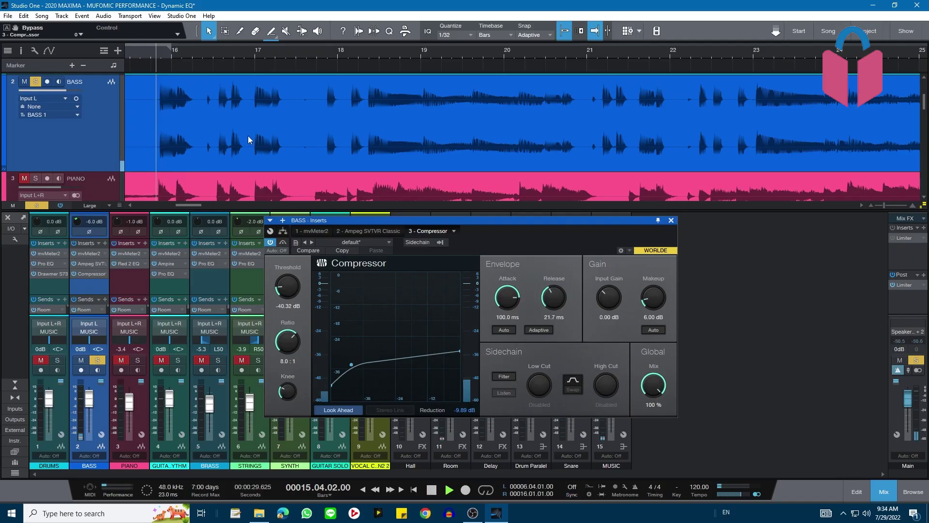
{"action": "key", "text": "space"}
{"action": "key", "text": "space"}
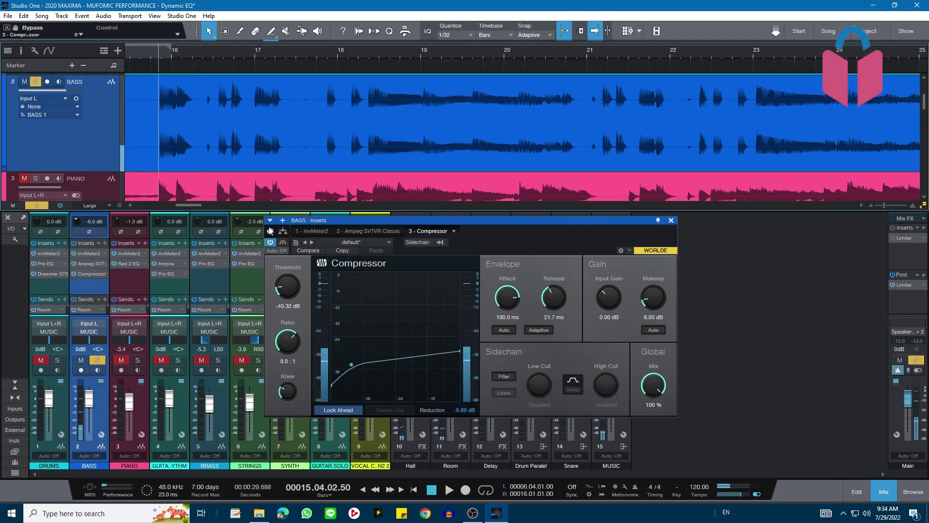
{"action": "key", "text": "space"}
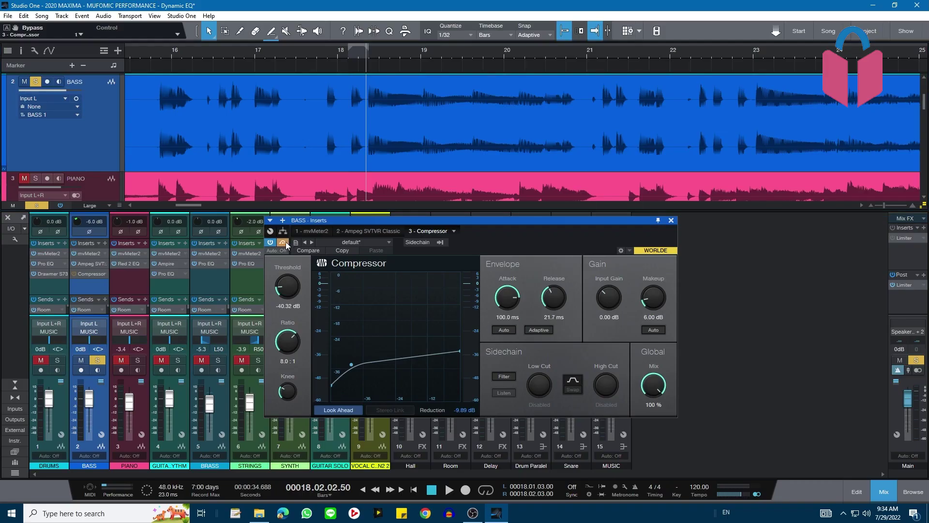
Step: Compare the sustained bass phrase from bar 18.2 with the compressor bypassed and active
{"action": "key", "text": "space"}
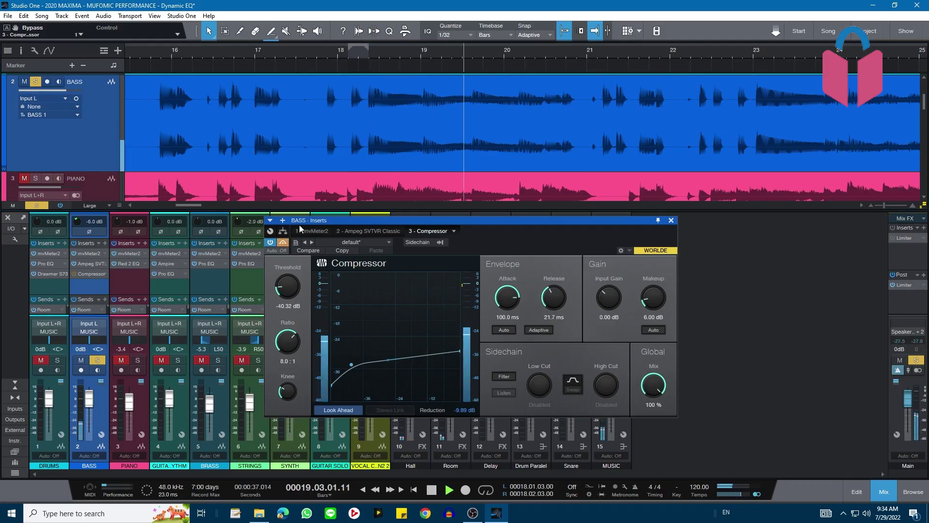
{"action": "key", "text": "space"}
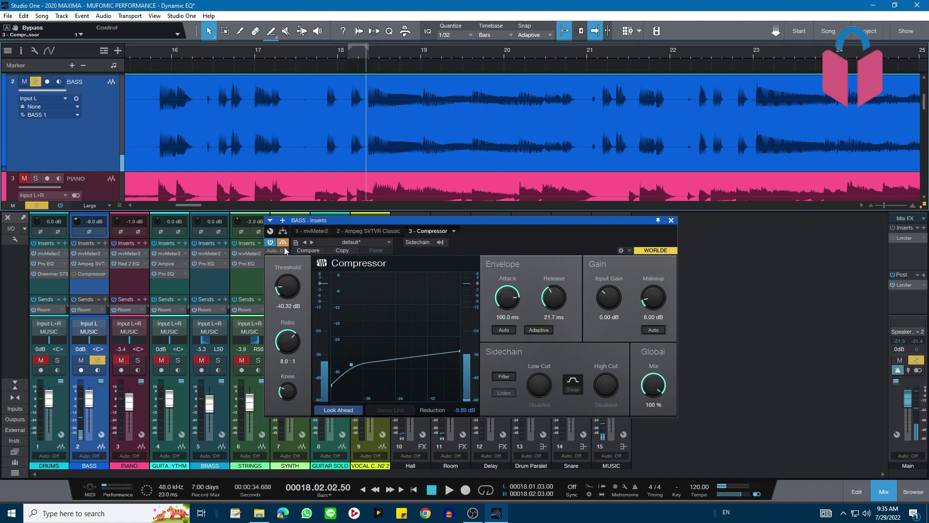
{"action": "key", "text": "space"}
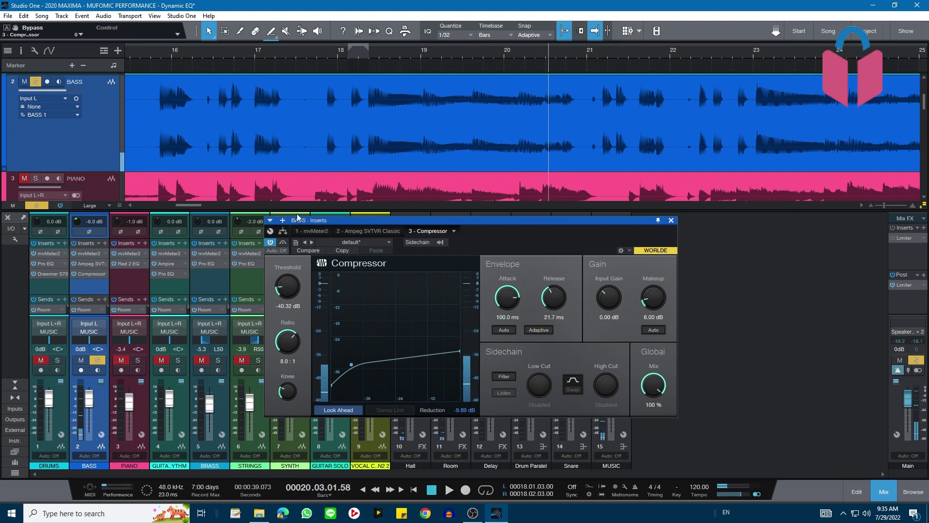
Step: Play the compressed bass section starting at bar 67
{"action": "scroll", "coordinate": [449, 98], "scroll_direction": "down", "scroll_amount": 8}
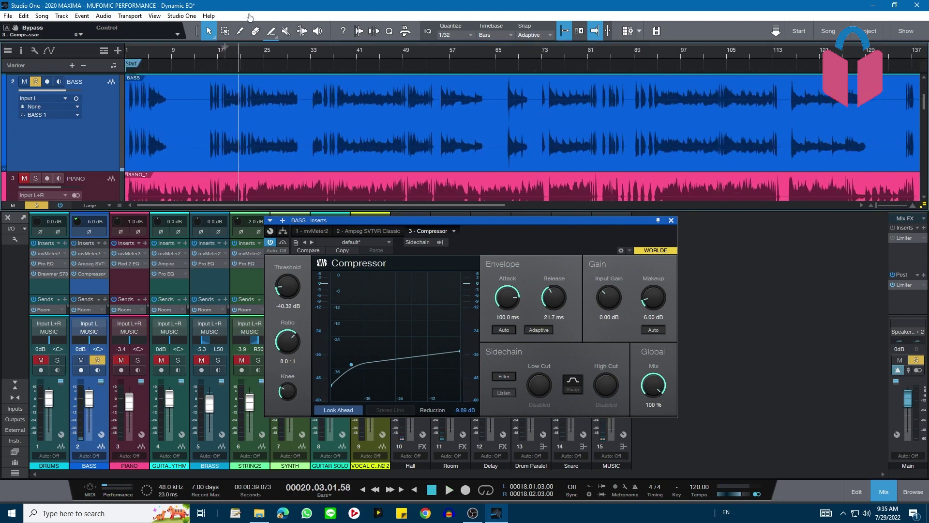
{"action": "left_click_drag", "start_coordinate": [499, 48], "coordinate": [368, 60]}
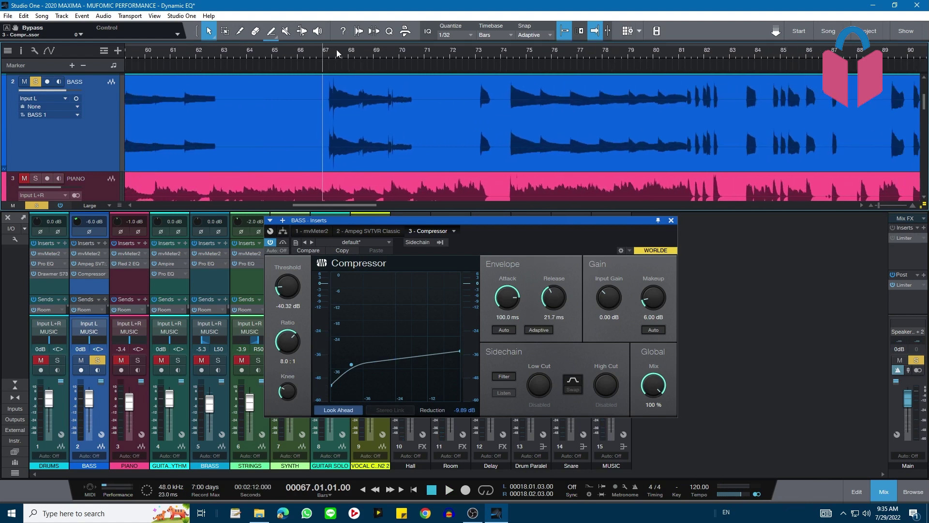
{"action": "key", "text": "space"}
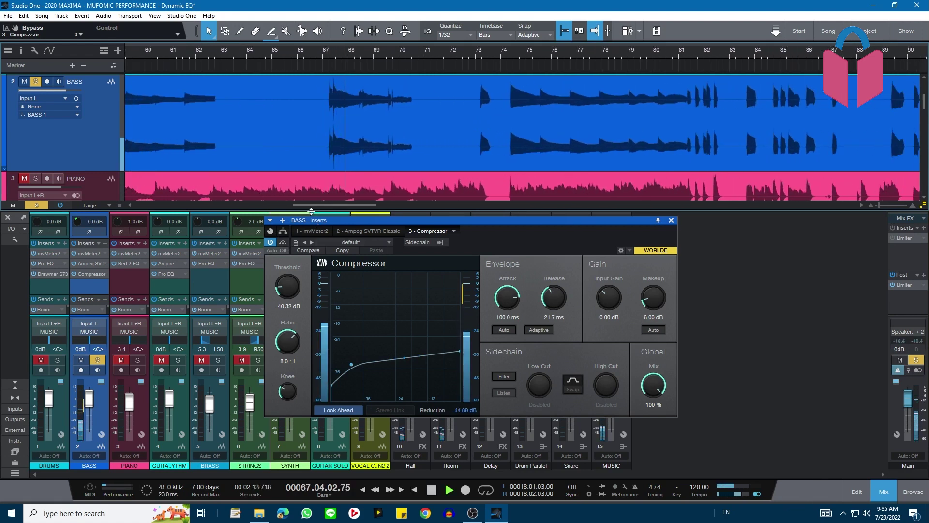
{"action": "key", "text": "space"}
Step: Play the bass from bar 67.2 with the compressor active, and replay it with the compressor bypassed
{"action": "left_click", "coordinate": [327, 54]}
{"action": "left_click_drag", "start_coordinate": [333, 58], "coordinate": [327, 117]}
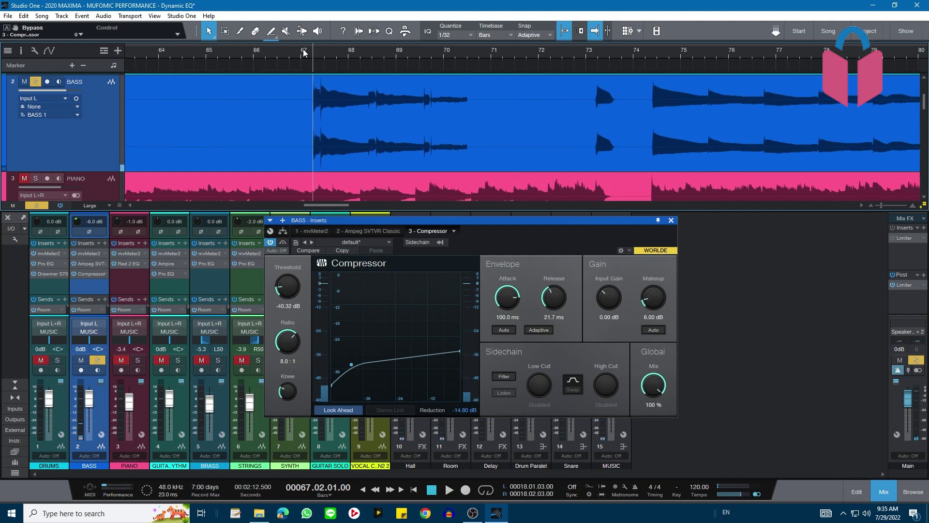
{"action": "key", "text": "space"}
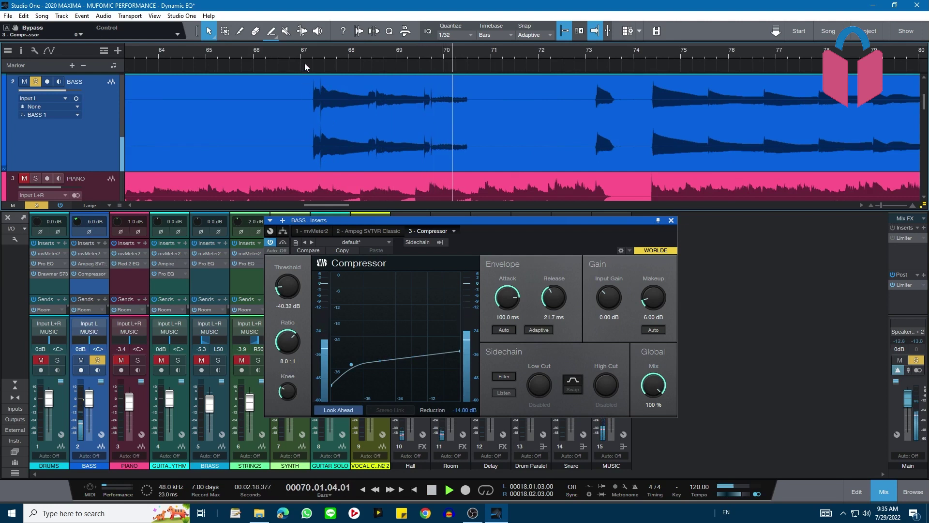
{"action": "key", "text": "space"}
{"action": "left_click", "coordinate": [283, 242]}
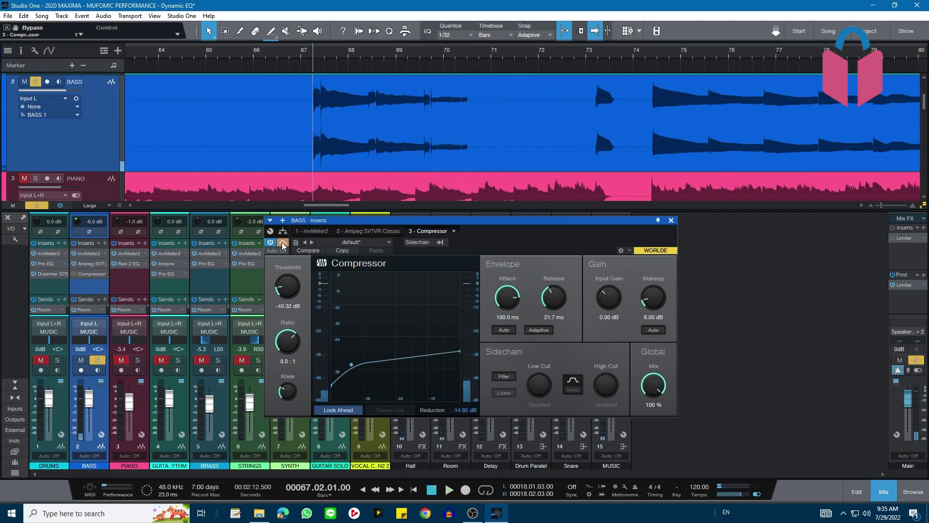
{"action": "key", "text": "space"}
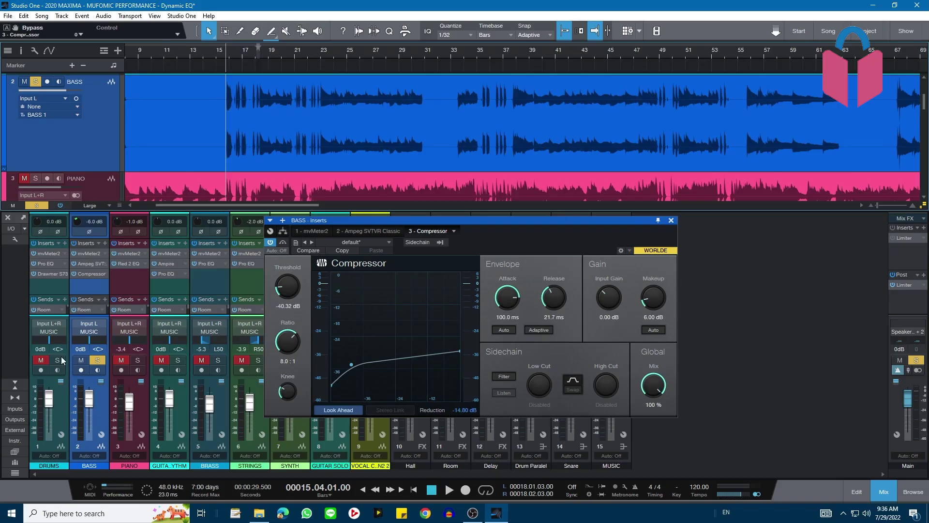
Step: Solo the DRUMS along with the BASS, play both from bar 15.4 and turn off timeline autoscroll
{"action": "left_click", "coordinate": [59, 360]}
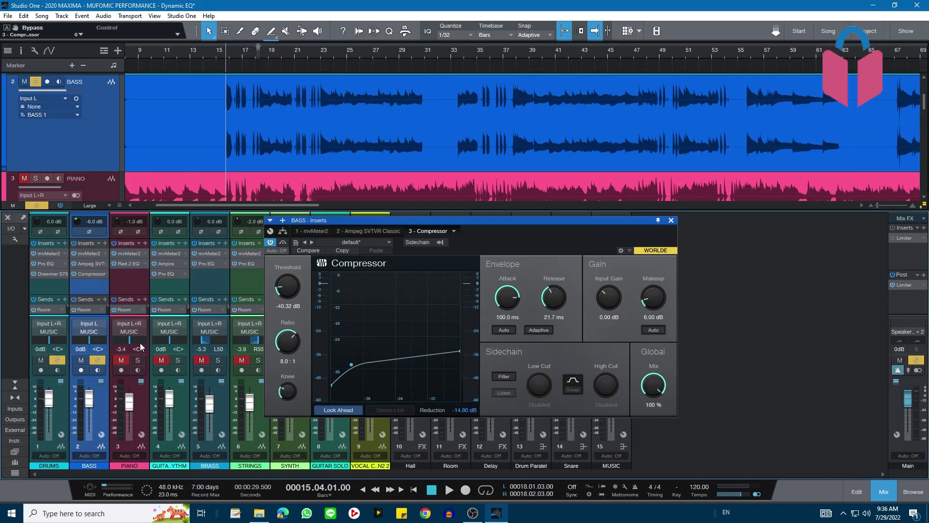
{"action": "key", "text": "space"}
{"action": "scroll", "coordinate": [247, 56], "scroll_direction": "up", "scroll_amount": 5}
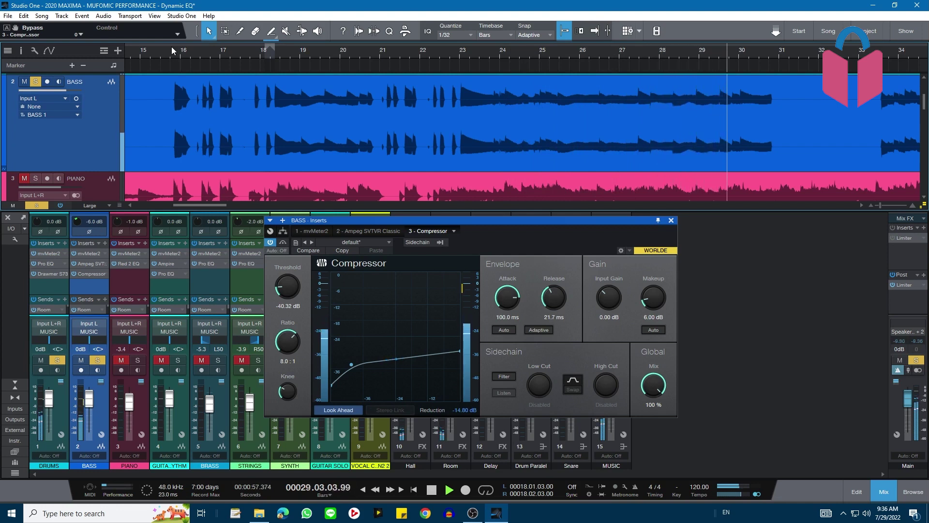
{"action": "key", "text": "f"}
Step: Bypass the bass compressor and replay the bass and drums from bar 15.4
{"action": "key", "text": "space"}
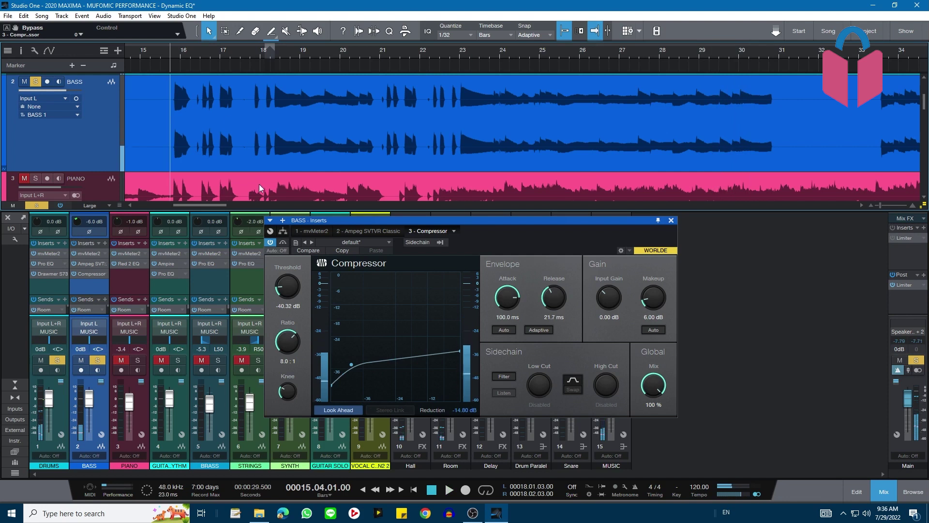
{"action": "left_click", "coordinate": [283, 243]}
{"action": "key", "text": "space"}
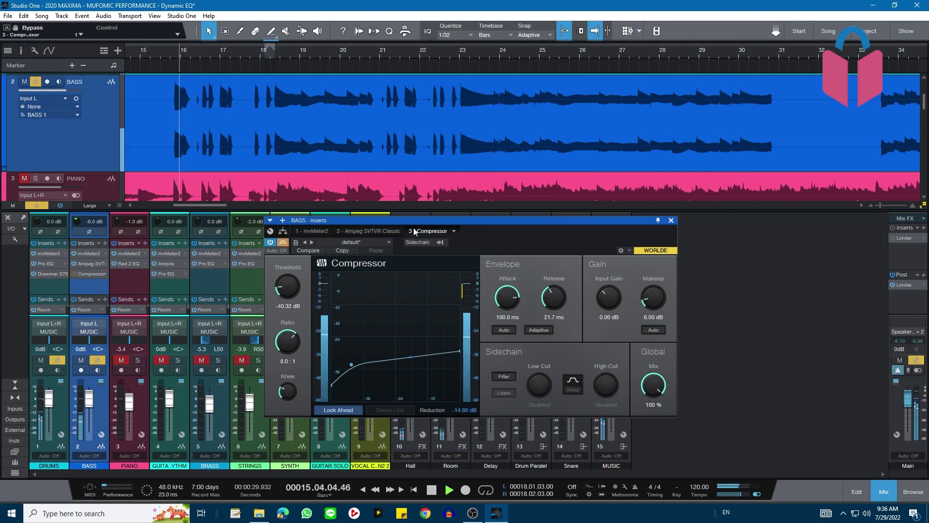